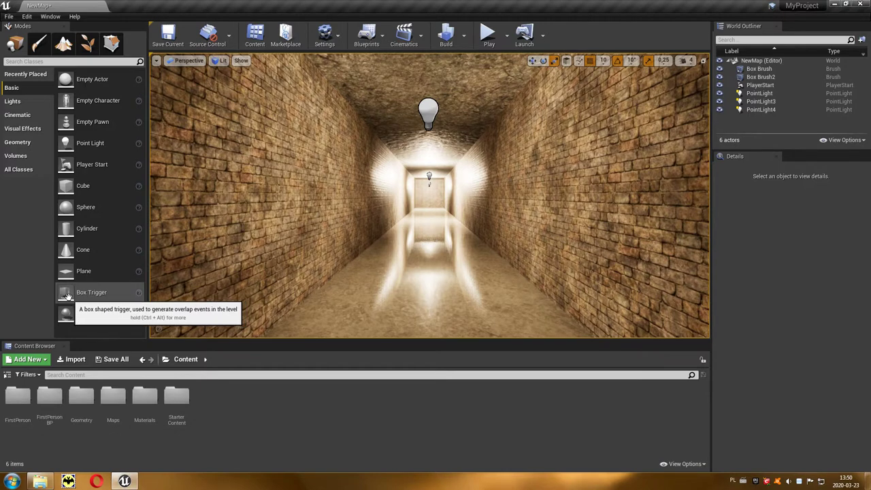
Place a Box Trigger from the Modes panel's Basic tab into the corridor and select it
drag(101, 297, 318, 252)
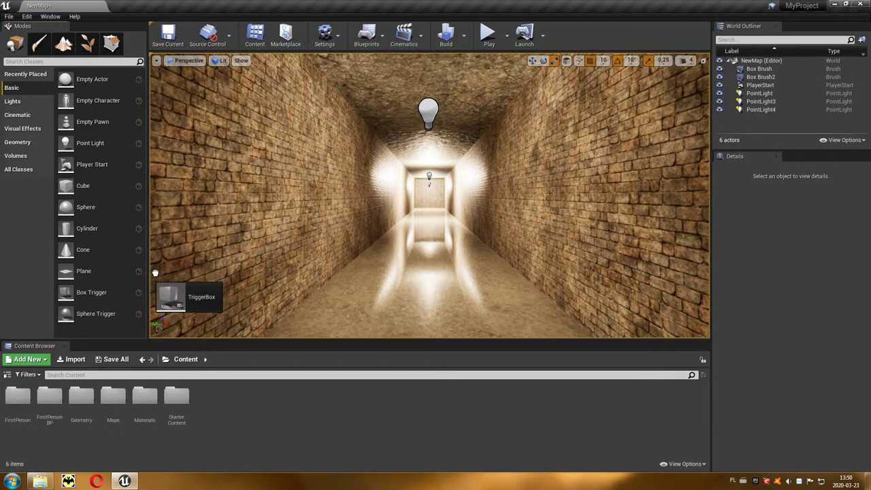
click(429, 240)
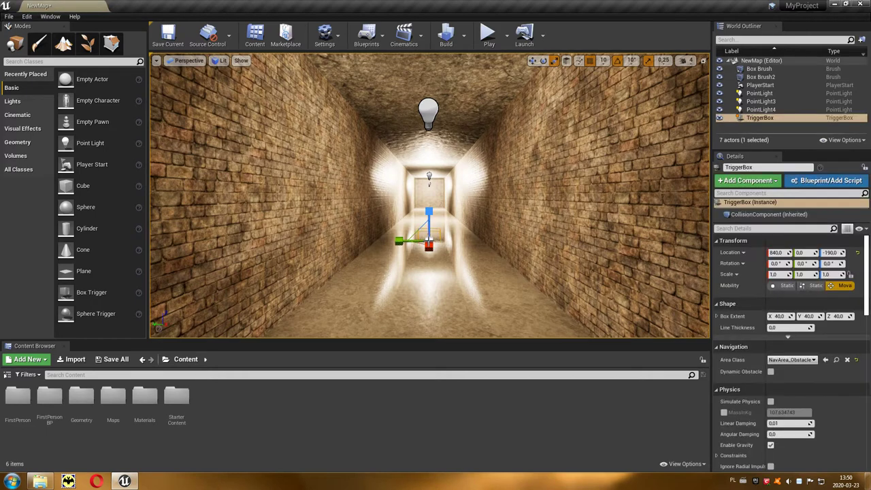
Raise the trigger box off the floor and turn the view to face down the corridor
drag(429, 217, 425, 172)
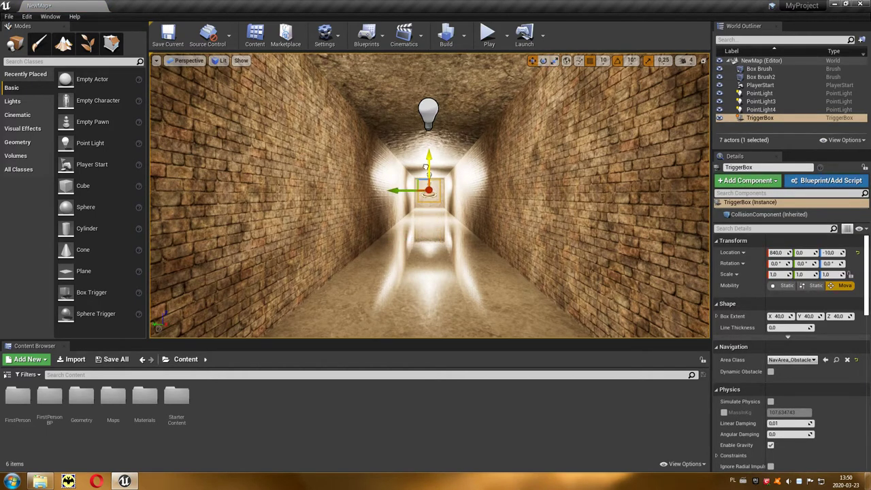
right_drag(430, 176, 367, 192)
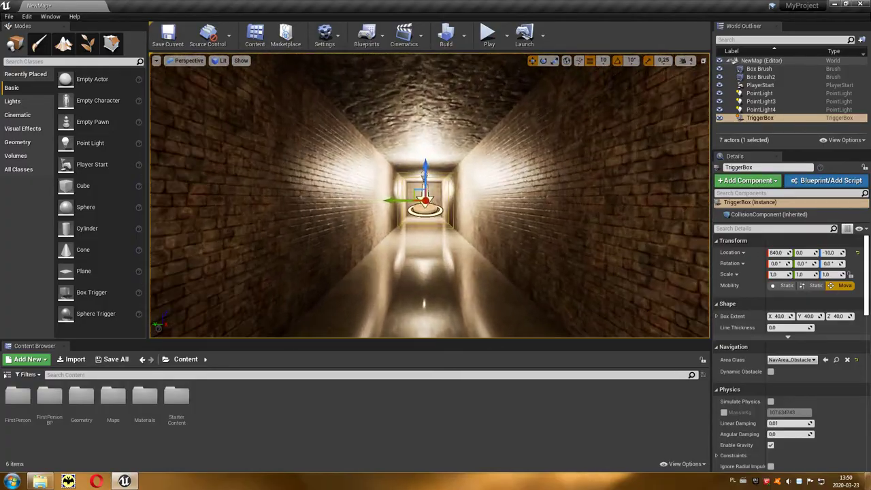
right_drag(368, 191, 402, 191)
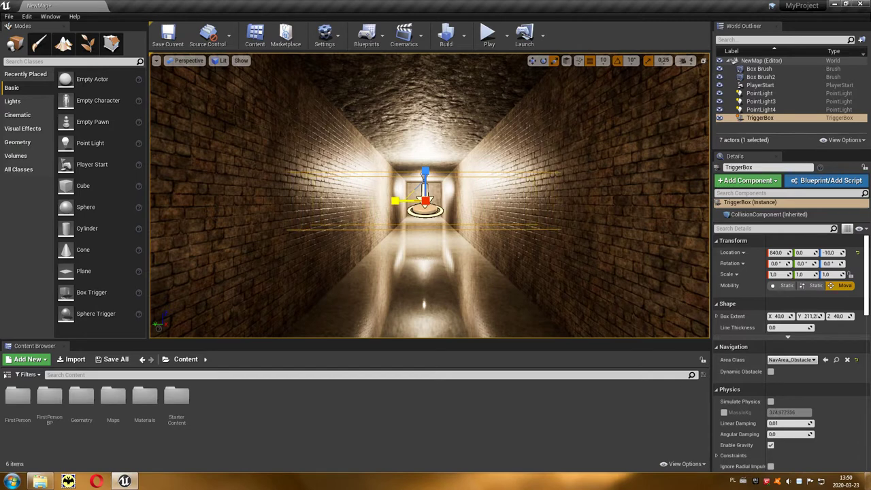
Stretch the trigger box to a 40 × 211.25 × 208.75 extent filling the corridor
drag(426, 172, 425, 71)
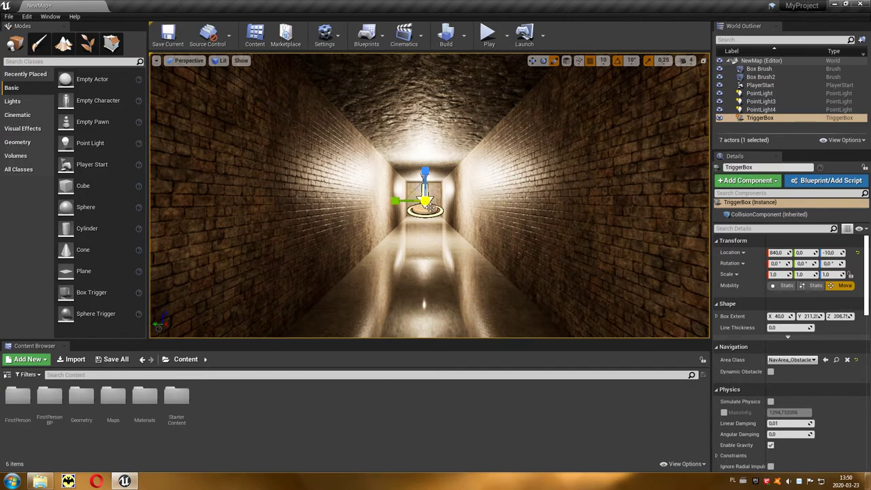
key(Escape)
right_drag(443, 213, 442, 213)
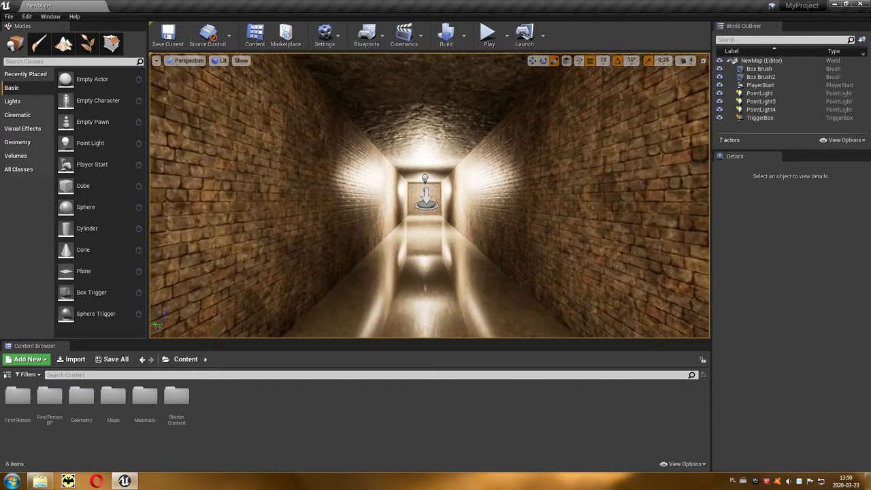
click(431, 204)
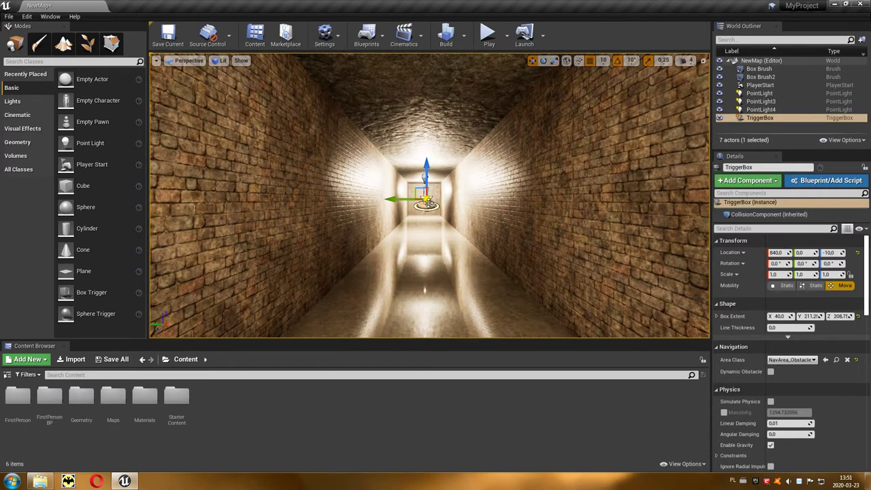
click(367, 35)
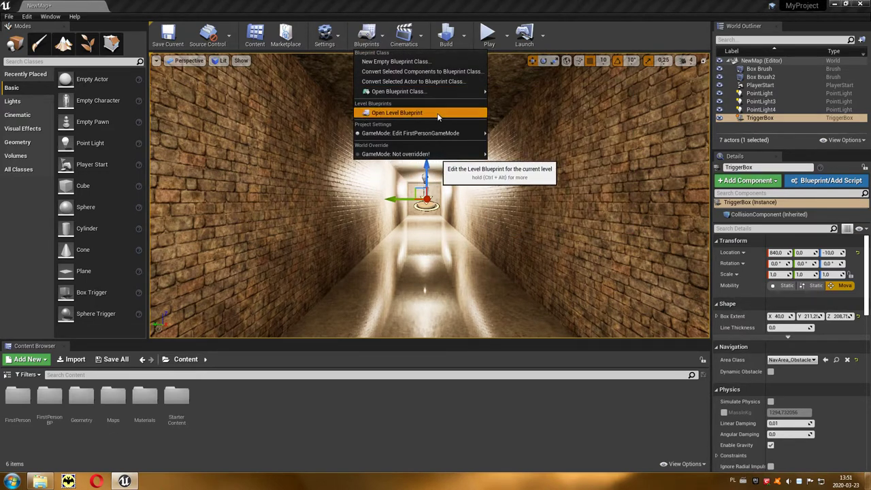
Open the Level Blueprint, delete the F key event node, and keep the editor full screen
click(438, 115)
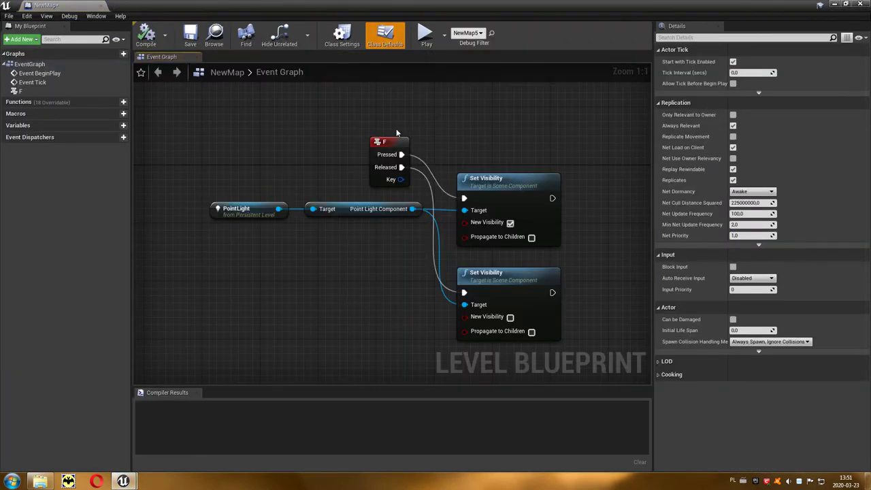
click(396, 141)
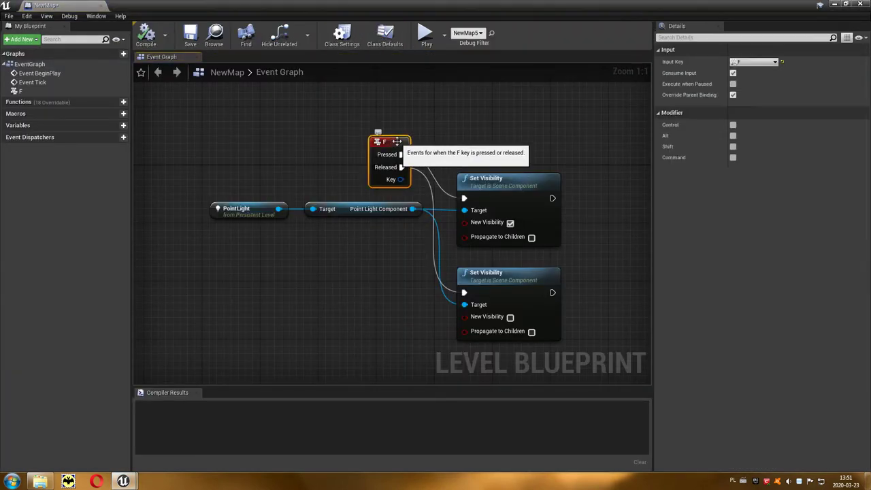
key(Delete)
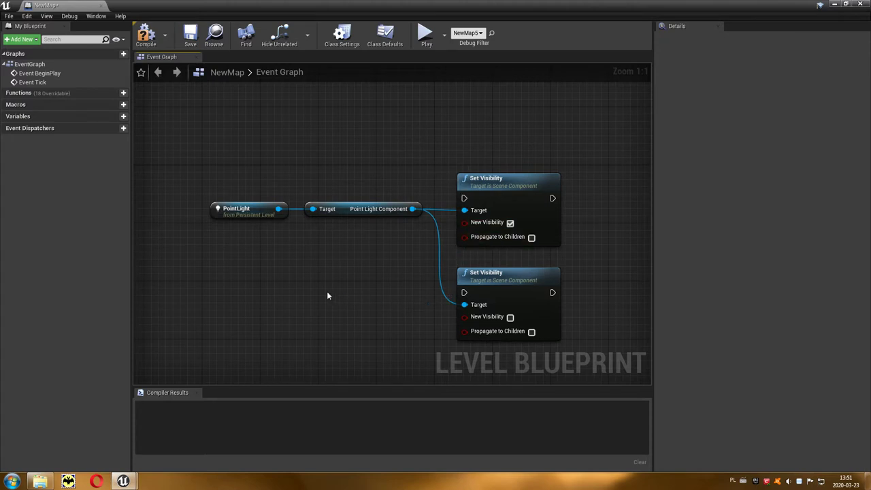
right_drag(329, 293, 355, 332)
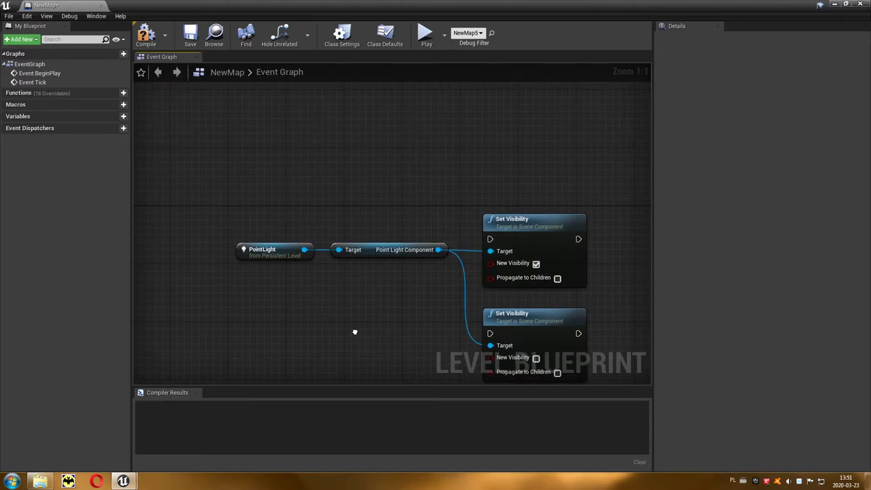
drag(486, 15, 477, 252)
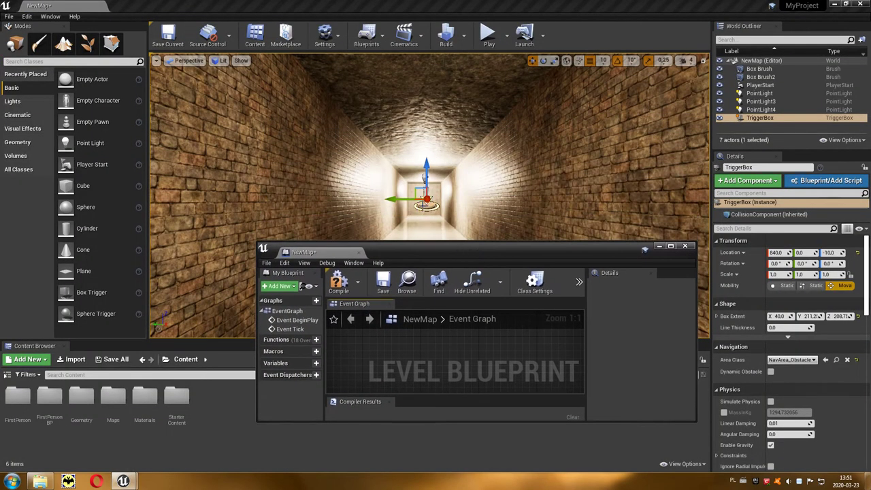
double_click(482, 251)
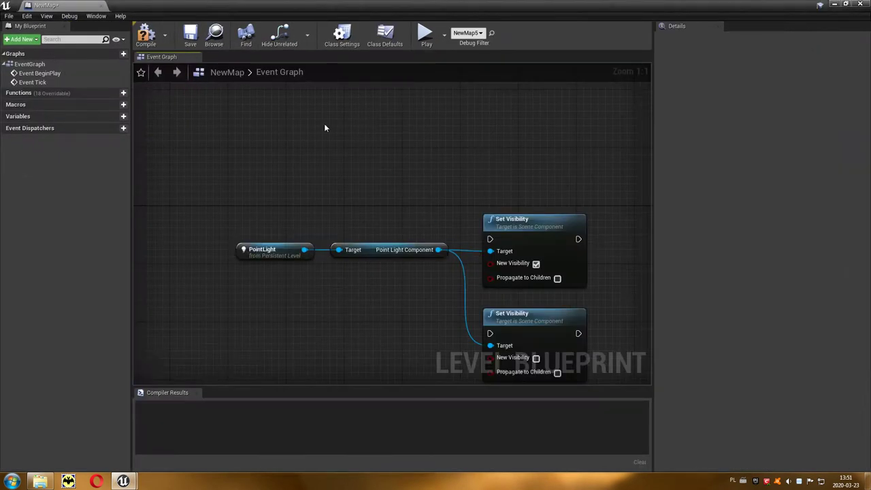
Add an On Actor Begin Overlap event from Trigger Box 3's Collision events to the graph
right_click(298, 134)
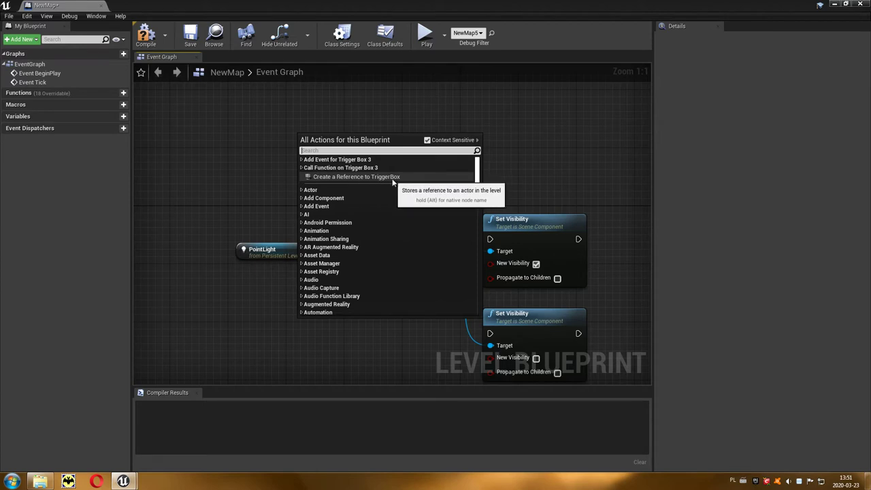
click(340, 160)
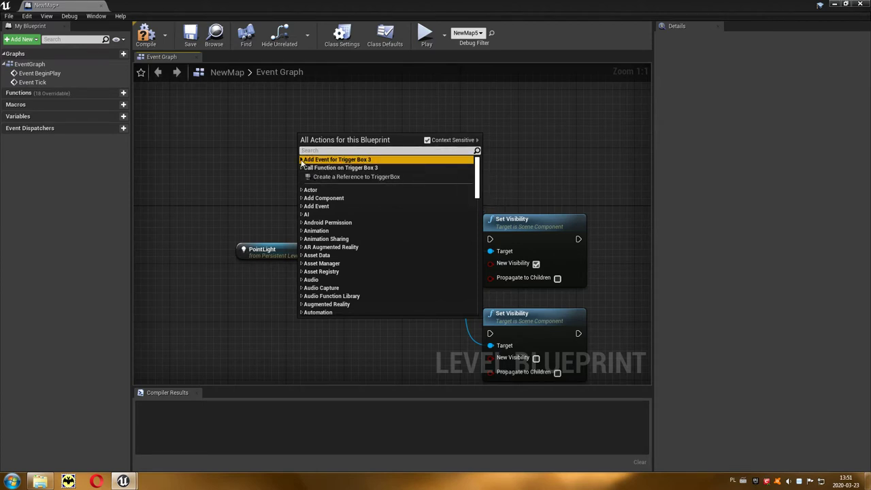
click(301, 160)
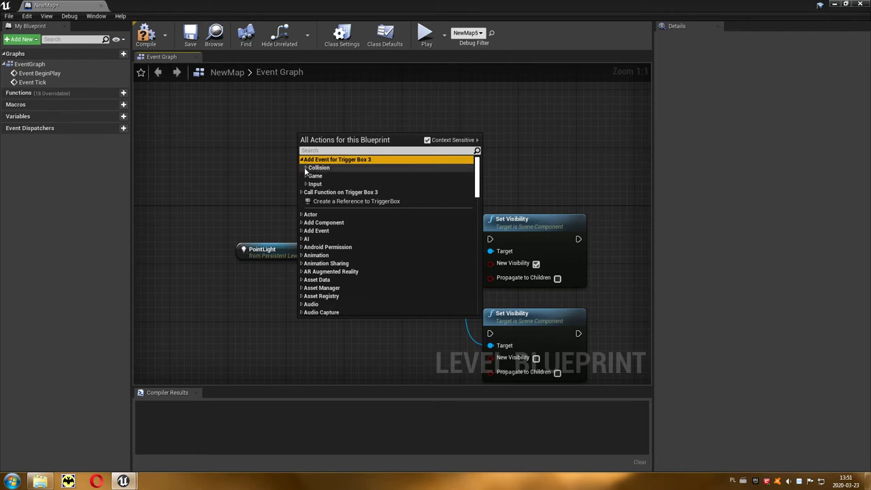
click(330, 168)
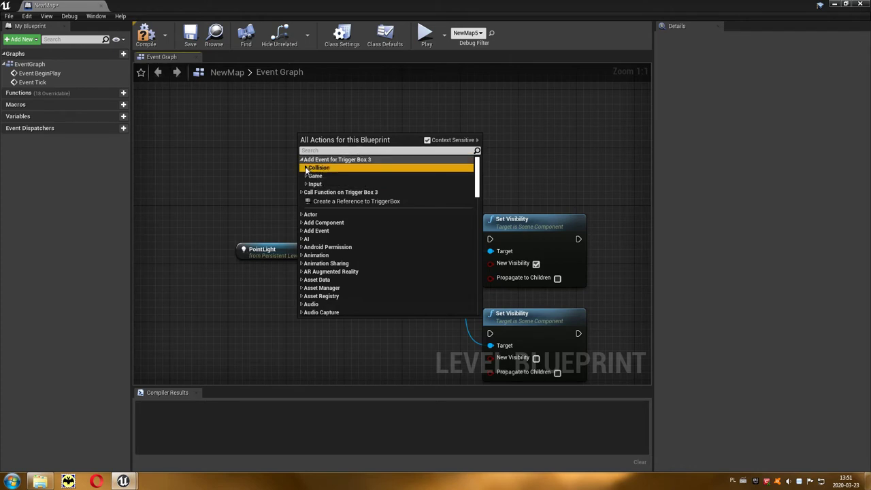
click(306, 168)
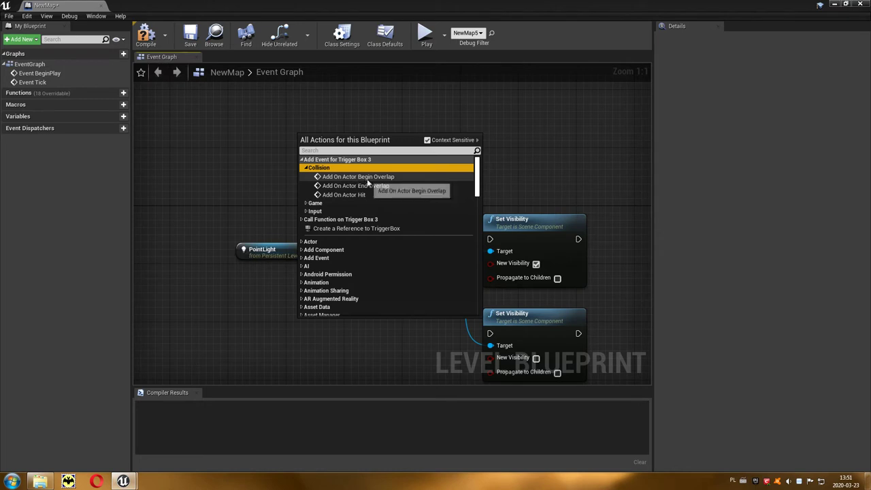
click(401, 178)
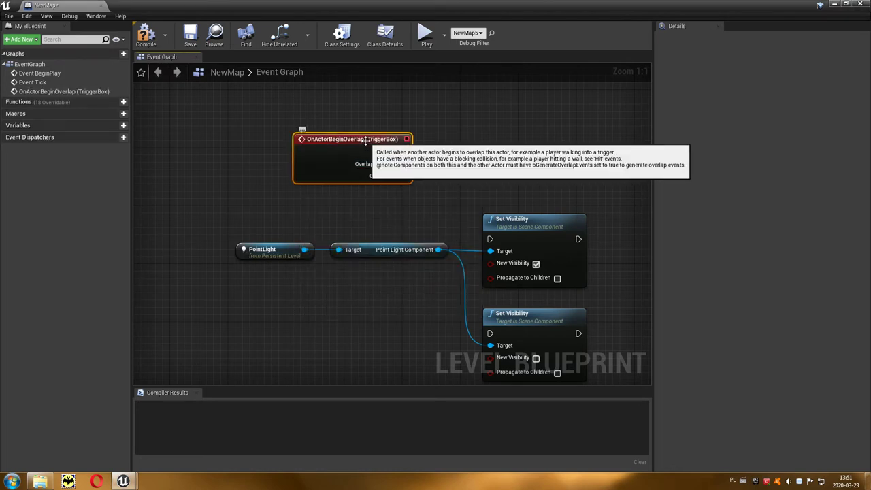
Move the overlap event aside and delete both Set Visibility nodes
drag(364, 144, 401, 180)
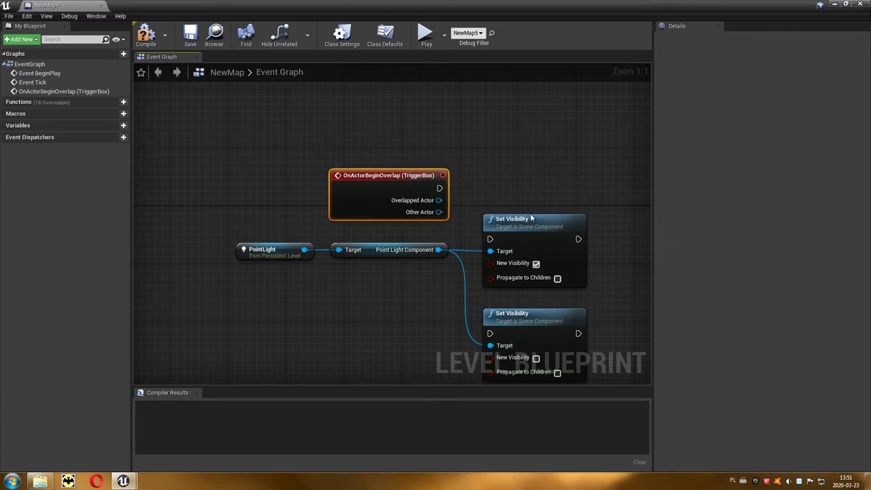
right_drag(520, 205, 432, 184)
drag(431, 185, 420, 350)
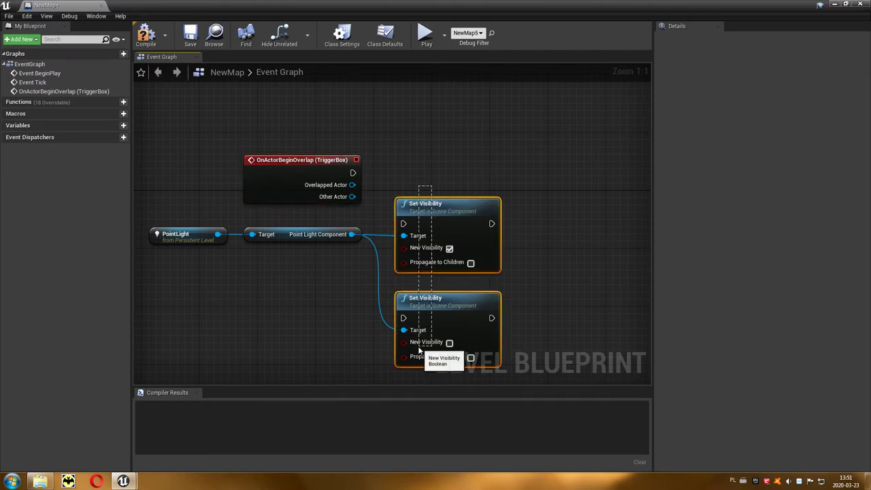
key(Delete)
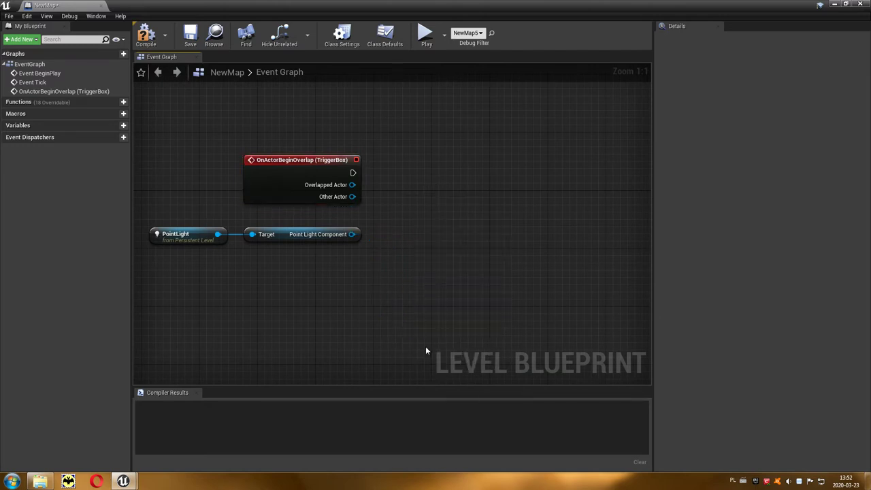
Add a Toggle Visibility node from Point Light Component and wire it to OnActorBeginOverlap
drag(352, 234, 425, 217)
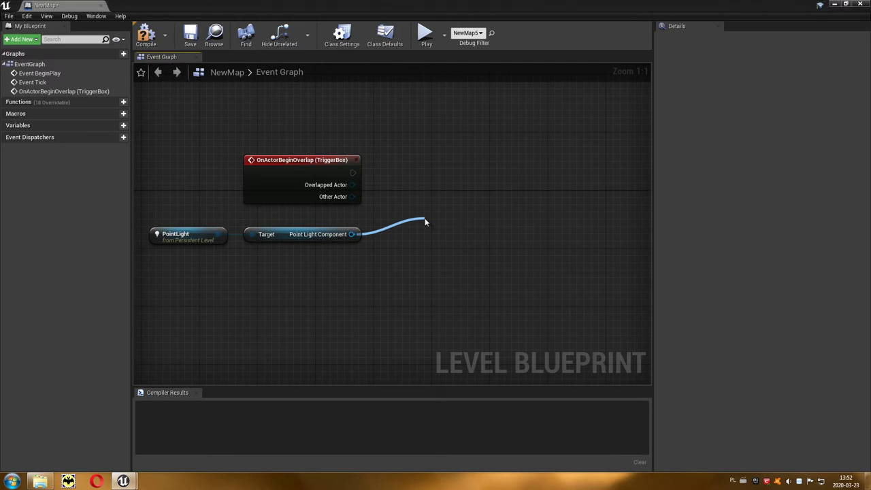
text(visi)
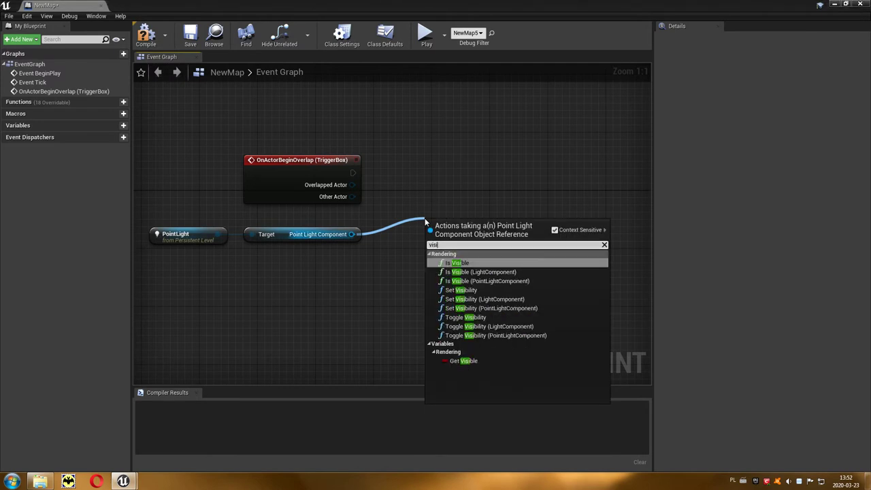
click(468, 318)
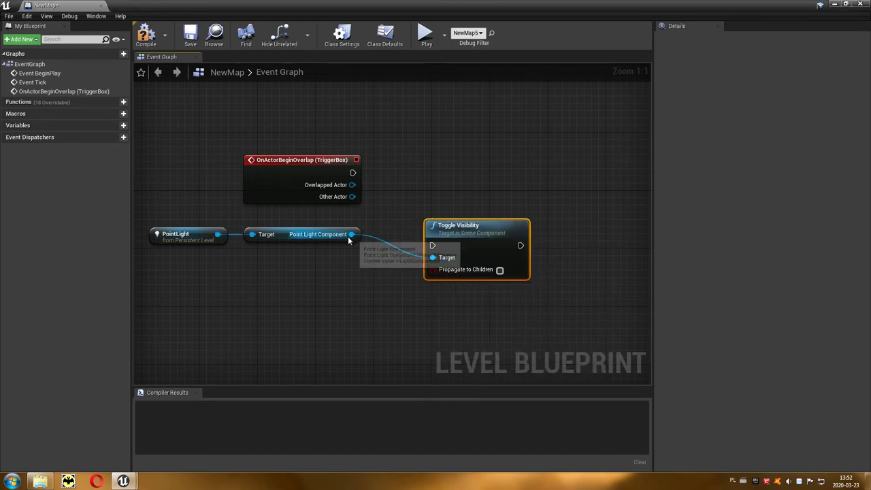
drag(488, 227, 474, 156)
drag(353, 173, 353, 175)
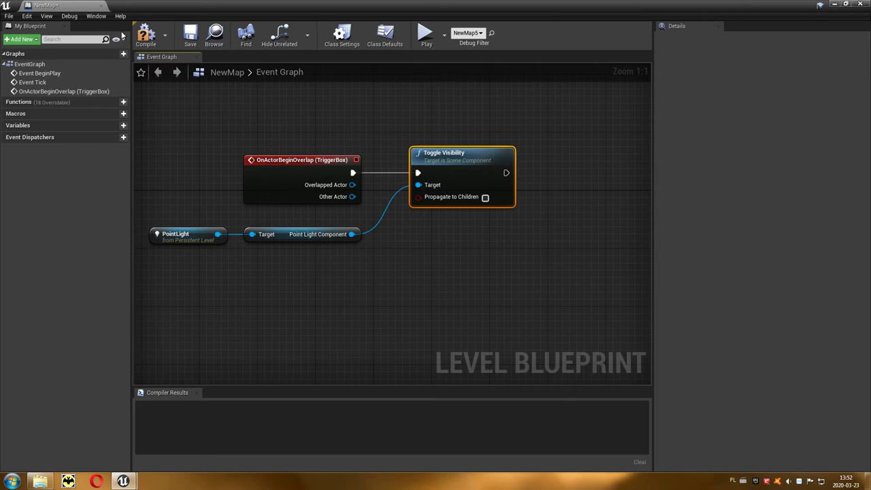
Compile the Level Blueprint, save the map, and return to the level editor
click(145, 36)
click(190, 35)
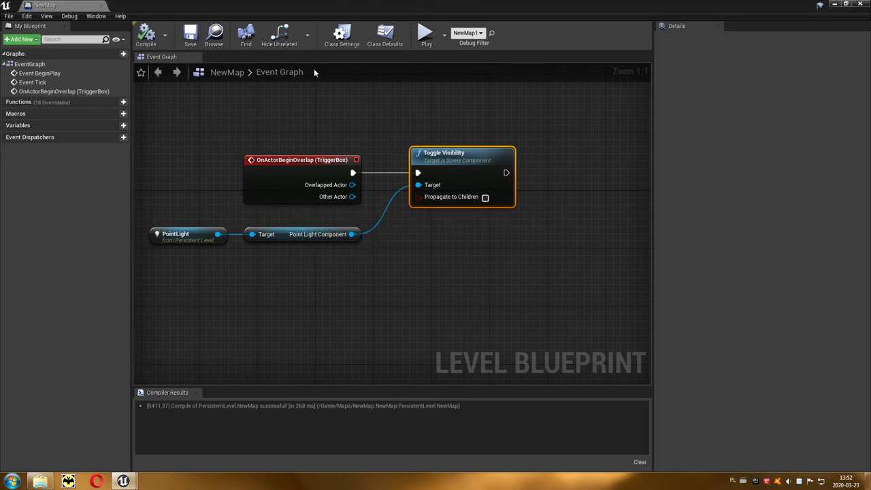
click(862, 4)
key(Escape)
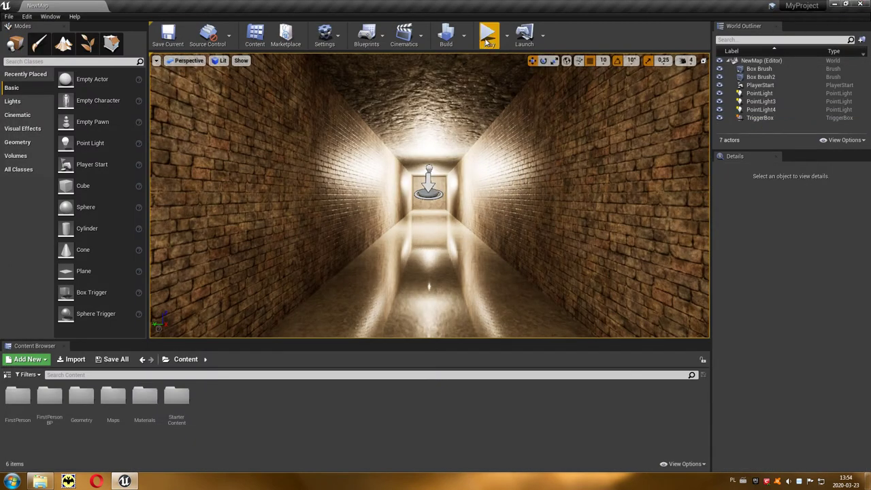
click(488, 42)
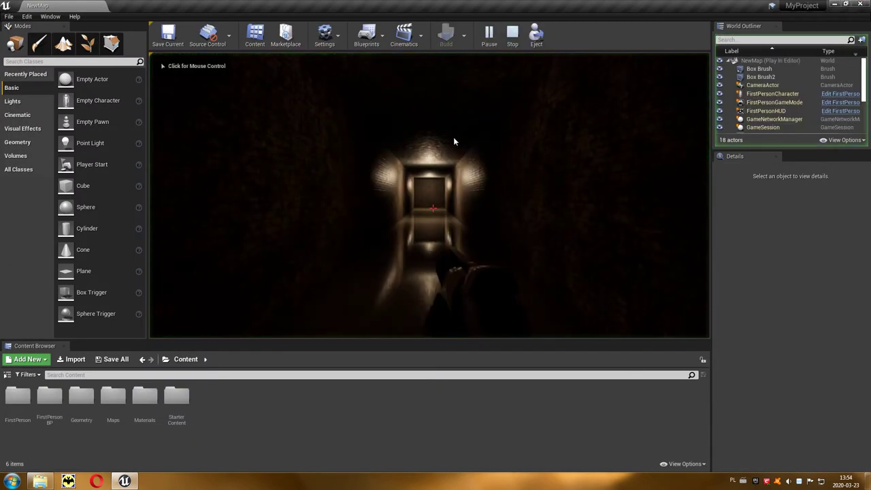
click(456, 132)
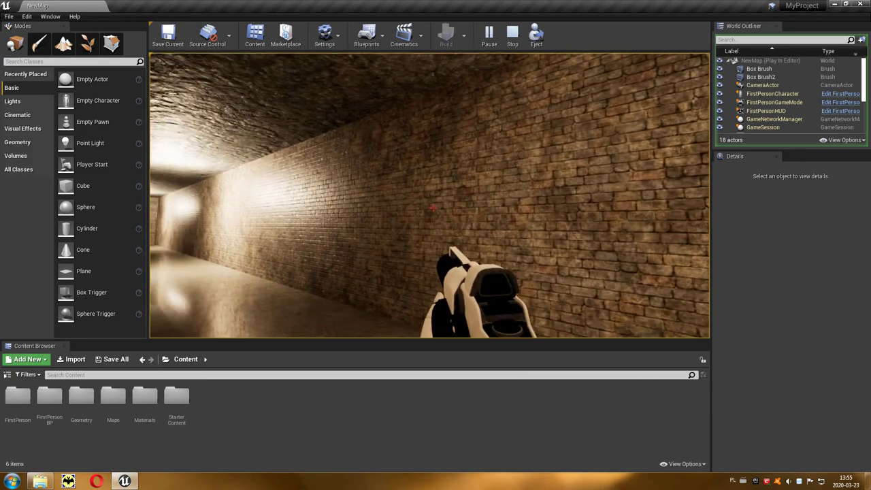
key(Escape)
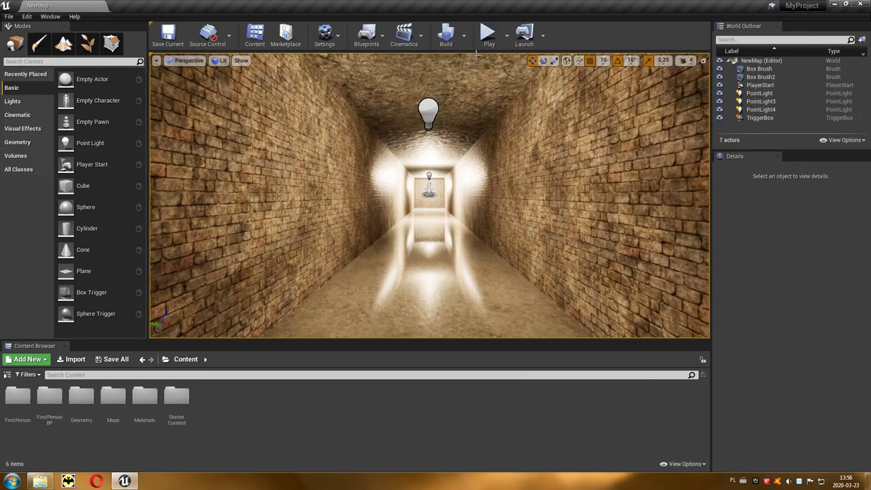
Reopen the Level Blueprint as a smaller floating window moved to the lower right
click(367, 35)
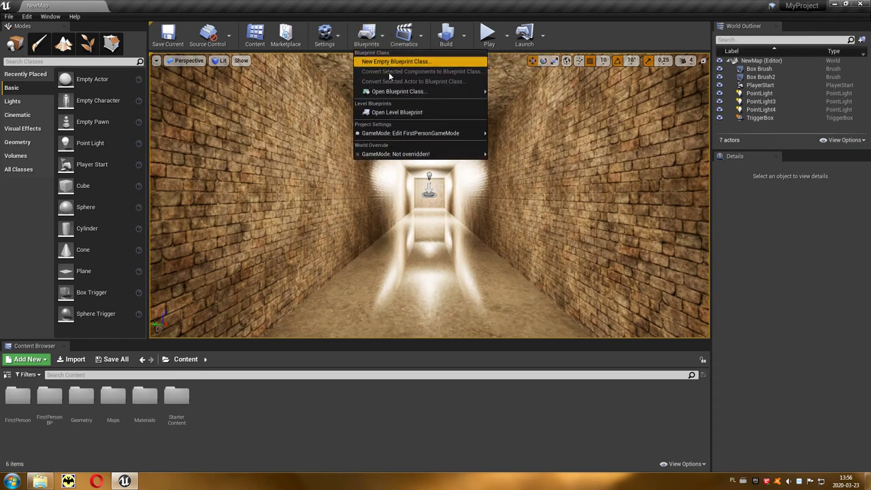
click(430, 116)
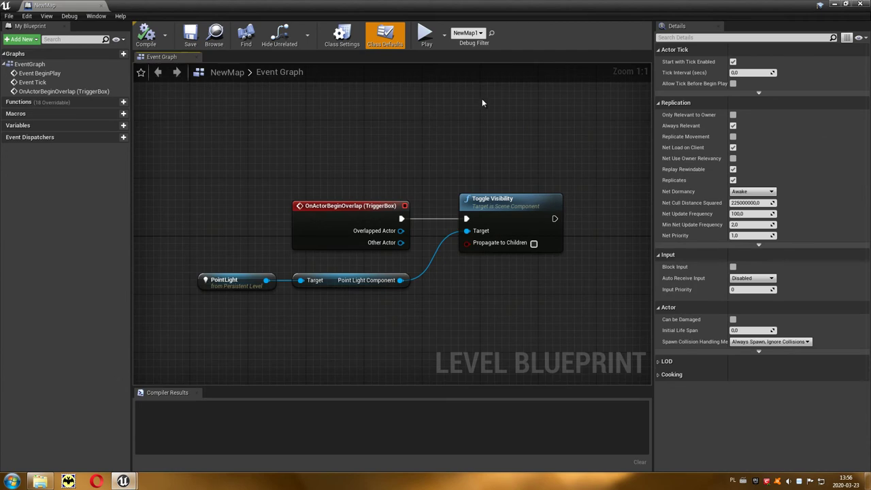
mouse_move(639, 4)
mouse_down()
mouse_move(413, 281)
mouse_move(416, 181)
mouse_up()
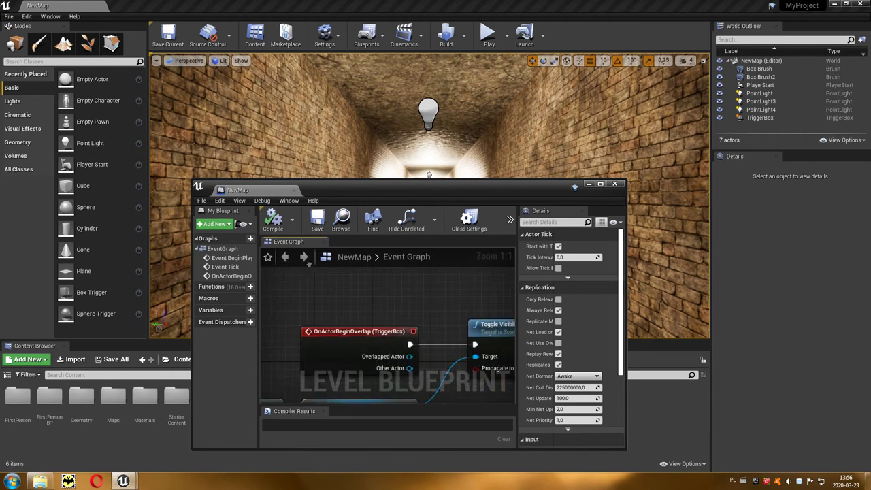
drag(399, 198, 442, 272)
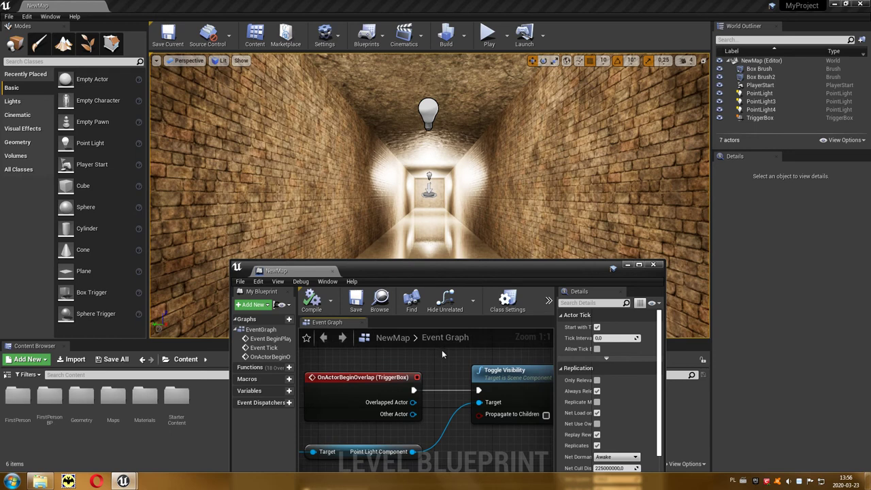
click(487, 39)
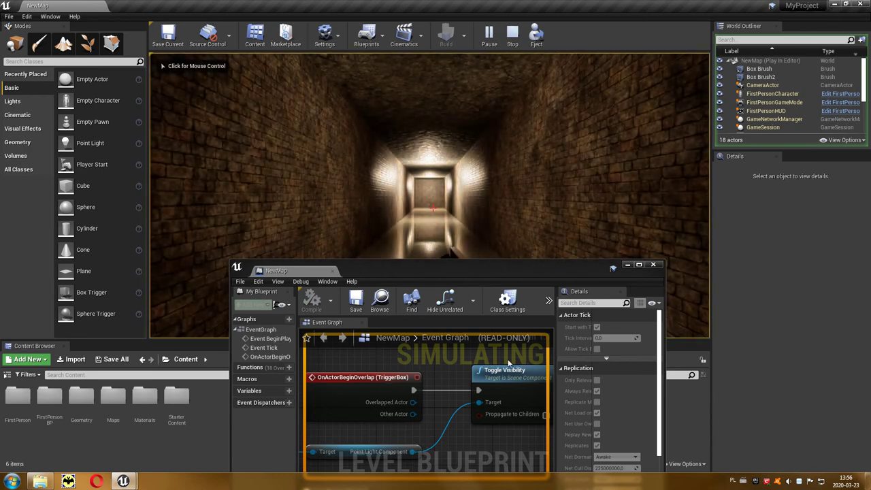
Capture the player view and walk forward with W into the trigger to toggle the light
click(443, 214)
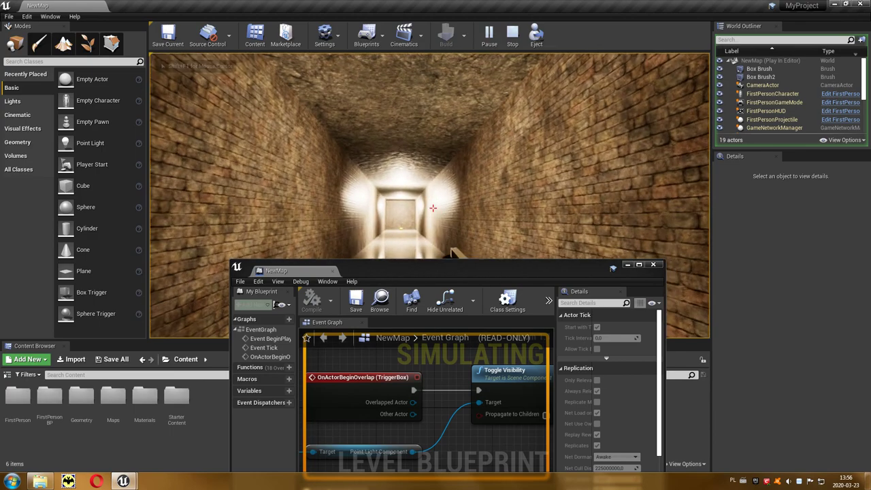
key(w)
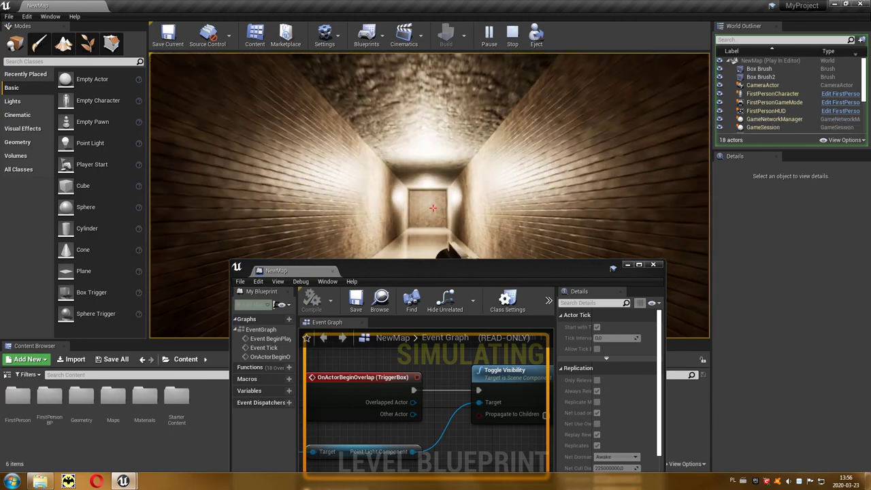